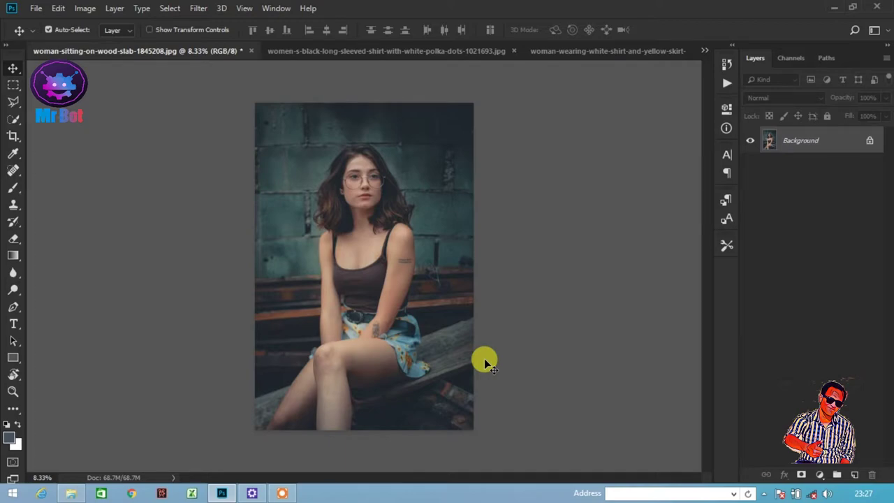
Look through the polka-dot and yellow-skirt photos, then return to the wood-slab photo.
left_click(410, 51)
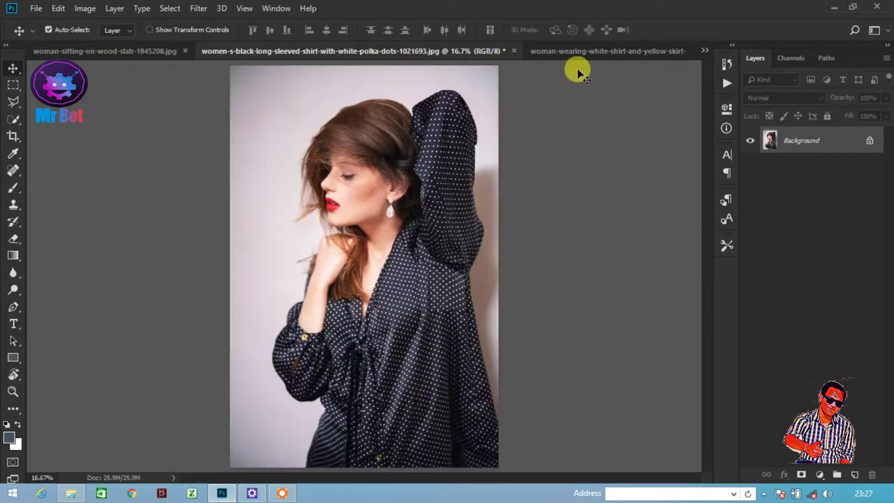
left_click(597, 53)
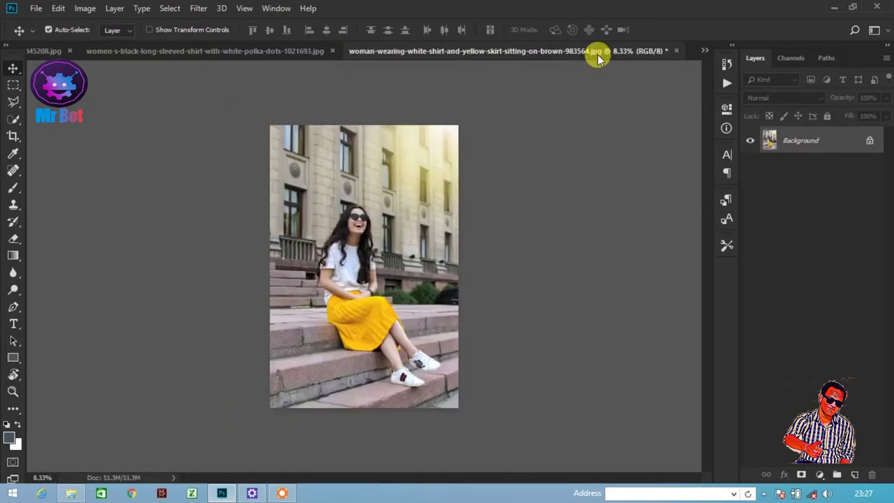
left_click(132, 49)
left_click(61, 50)
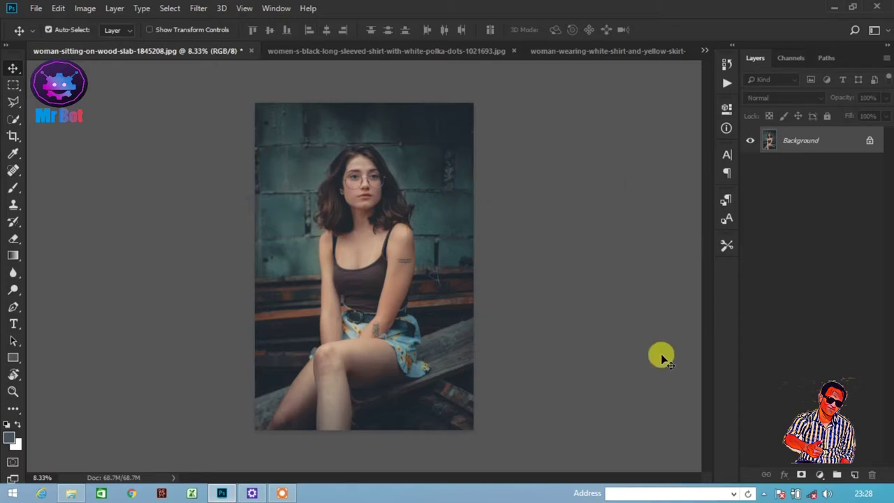
Add a Color Lookup adjustment layer loaded with the Mr Bot _ Marr_Eff_2020.2.CUBE LUT.
left_click(819, 474)
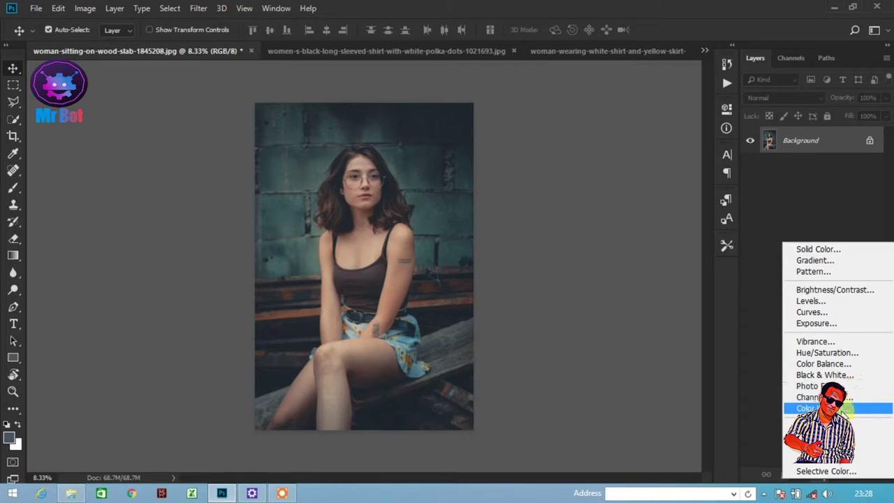
left_click(810, 408)
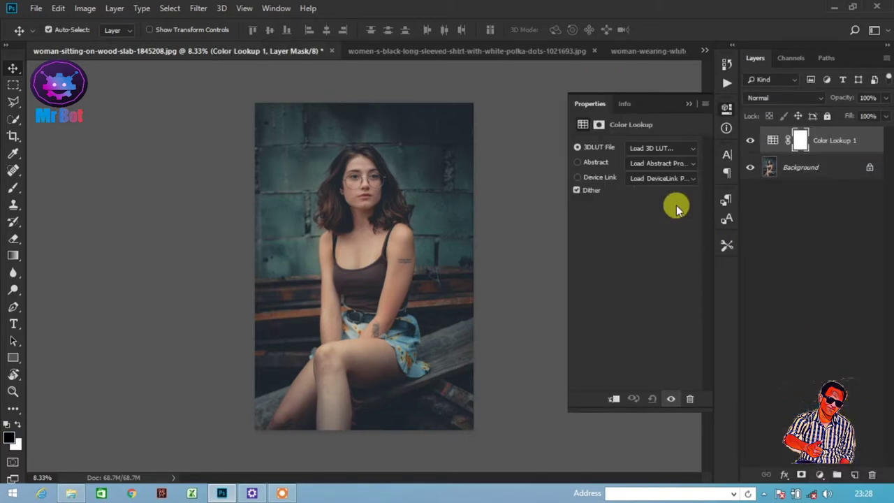
left_click(676, 148)
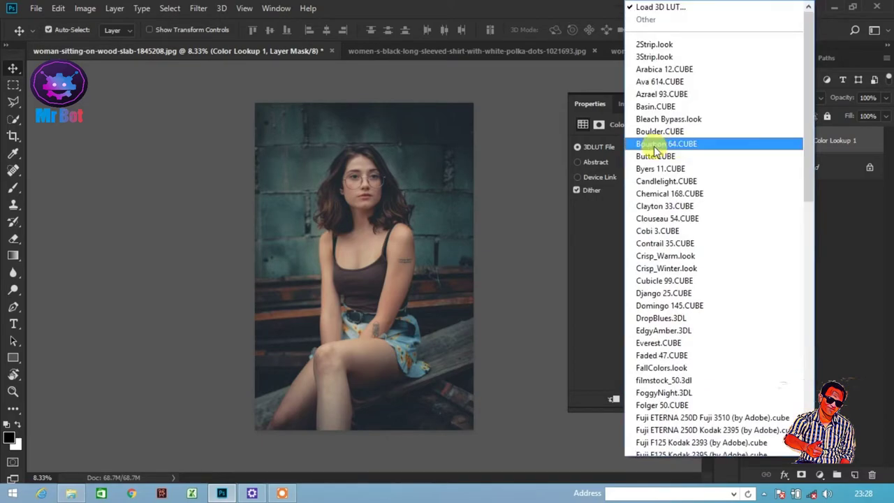
left_click(691, 10)
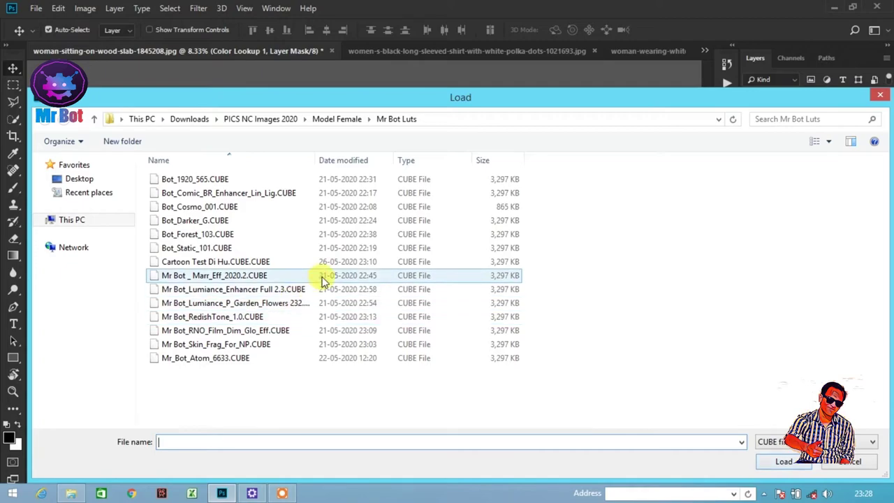
double_click(322, 277)
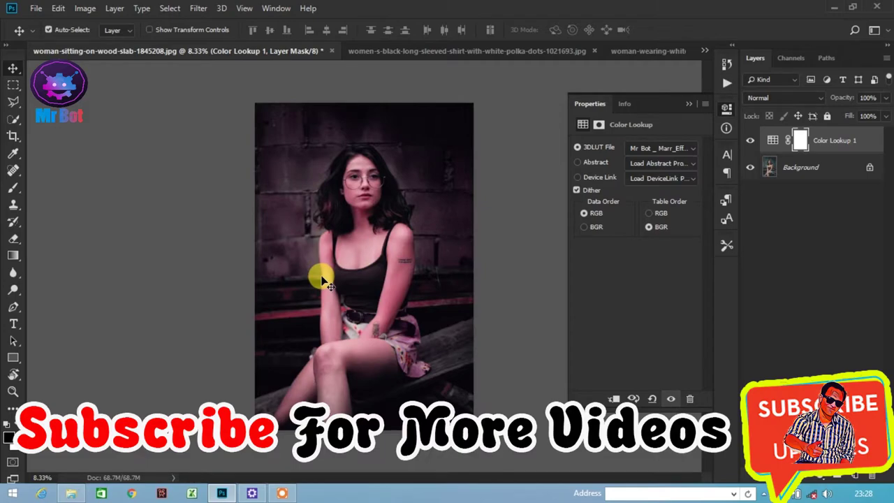
left_click(690, 102)
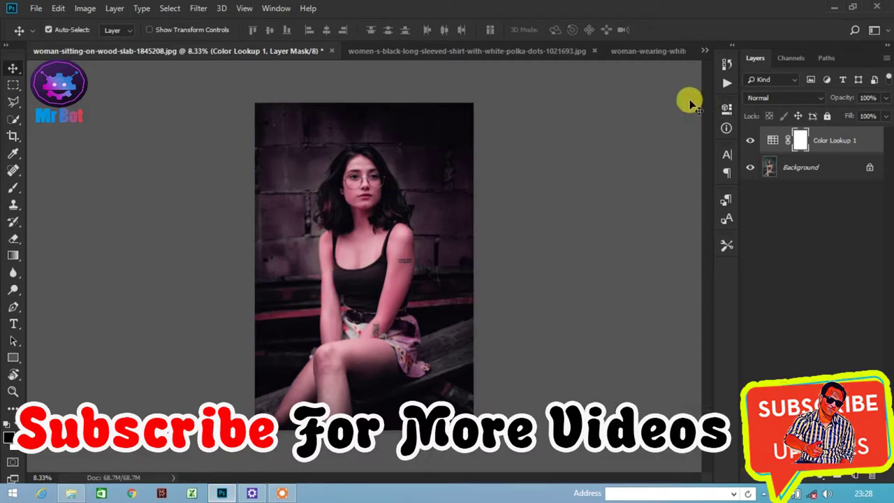
left_click(749, 140)
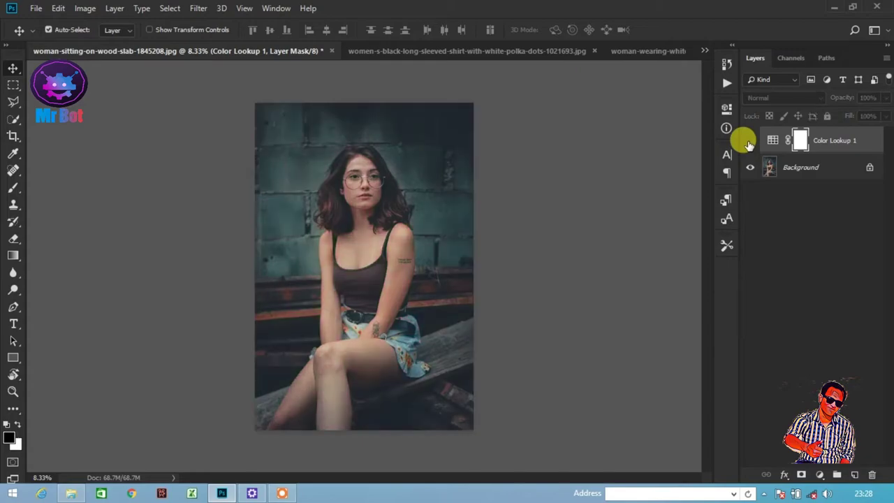
left_click(749, 142)
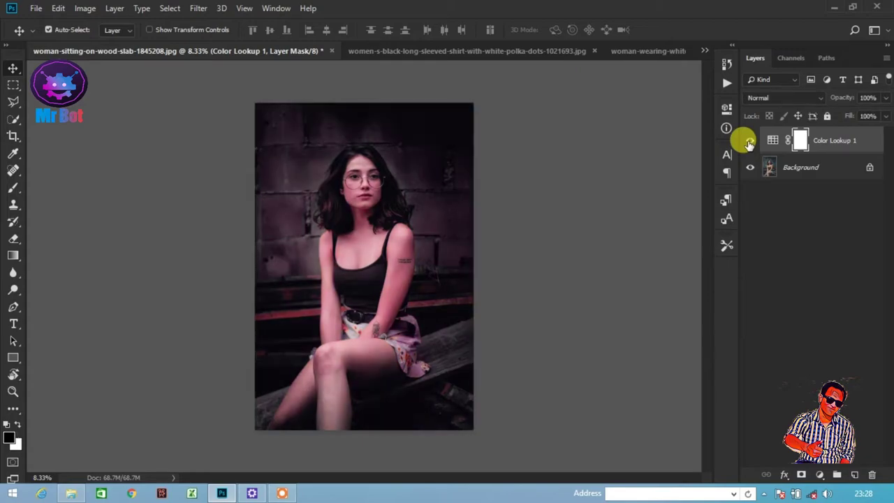
left_click(749, 142)
left_click(749, 142)
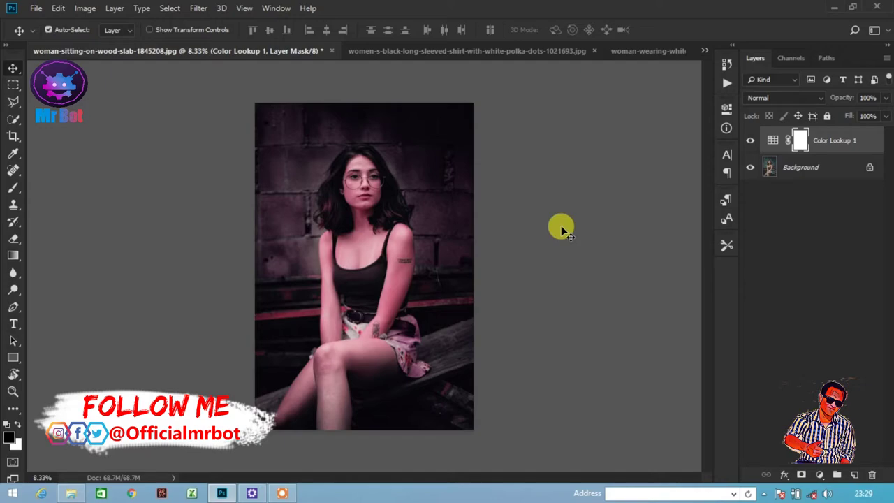
On the polka-dot photo, add a Color Lookup layer using Mr Bot_Skin_Frag_For_NP.CUBE.
left_click(459, 51)
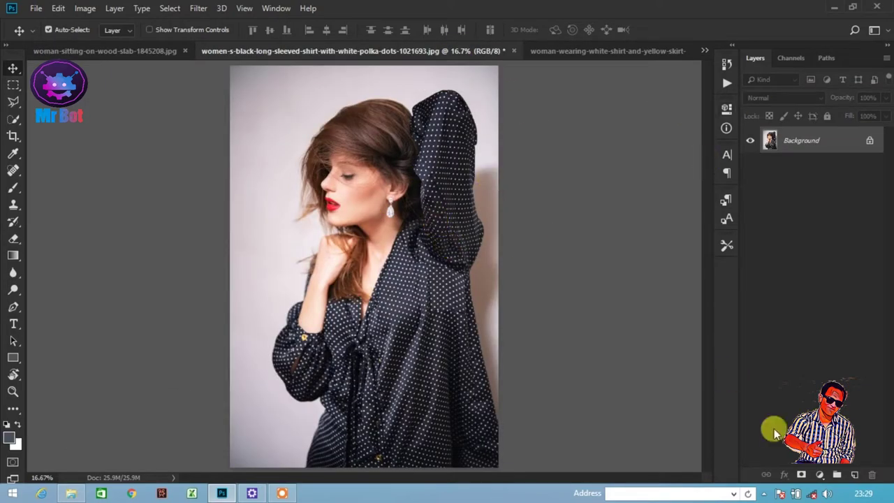
left_click(819, 474)
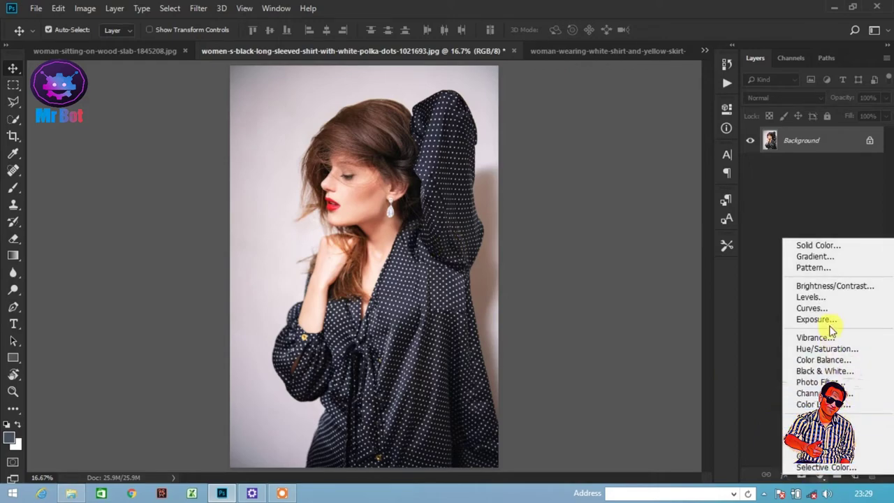
left_click(823, 405)
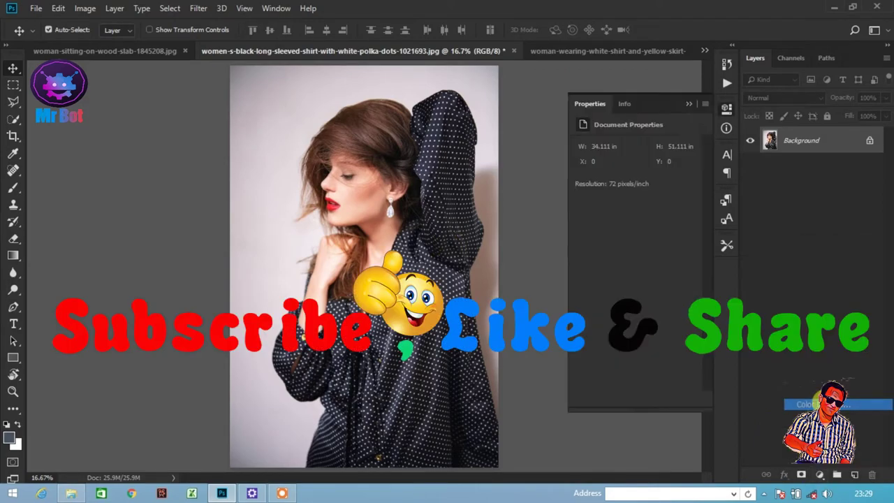
left_click(665, 148)
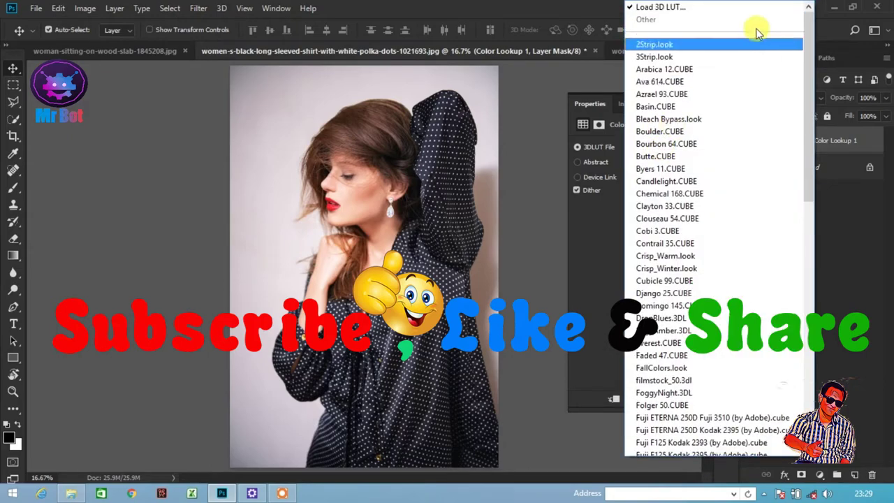
left_click(688, 7)
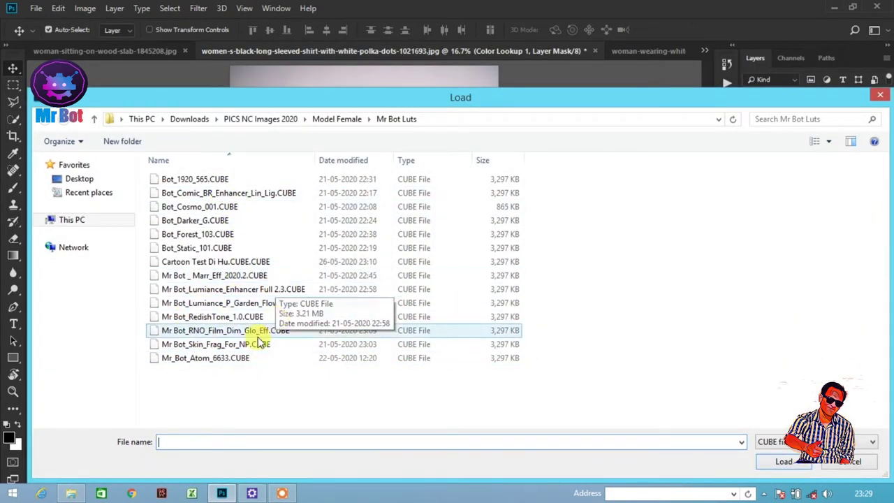
left_click(234, 345)
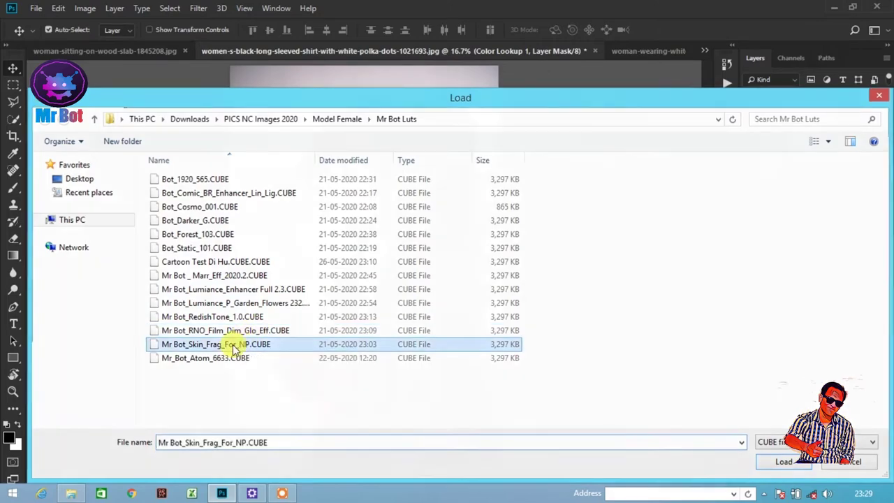
double_click(234, 345)
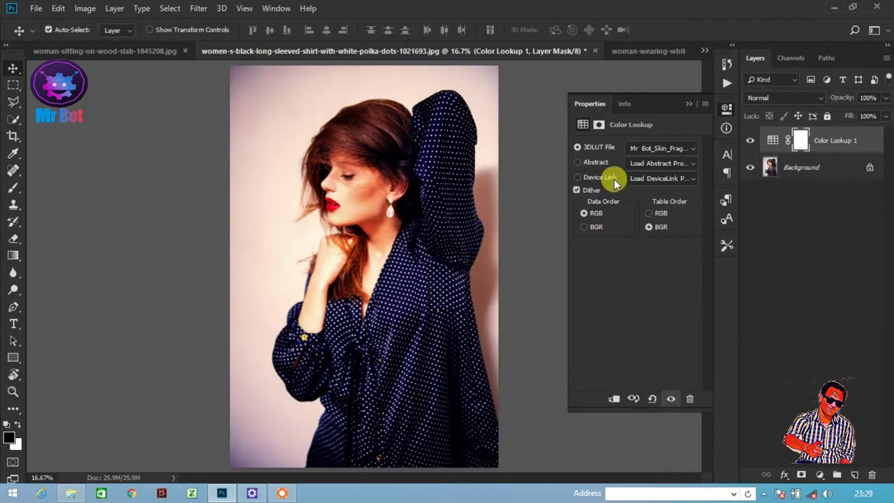
Toggle the grade off and on to compare, then close the Color Lookup properties.
left_click(750, 141)
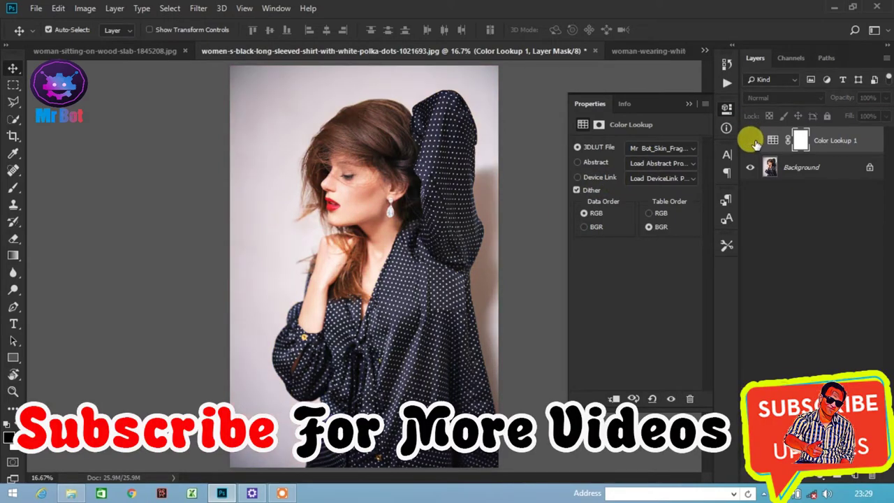
left_click(749, 141)
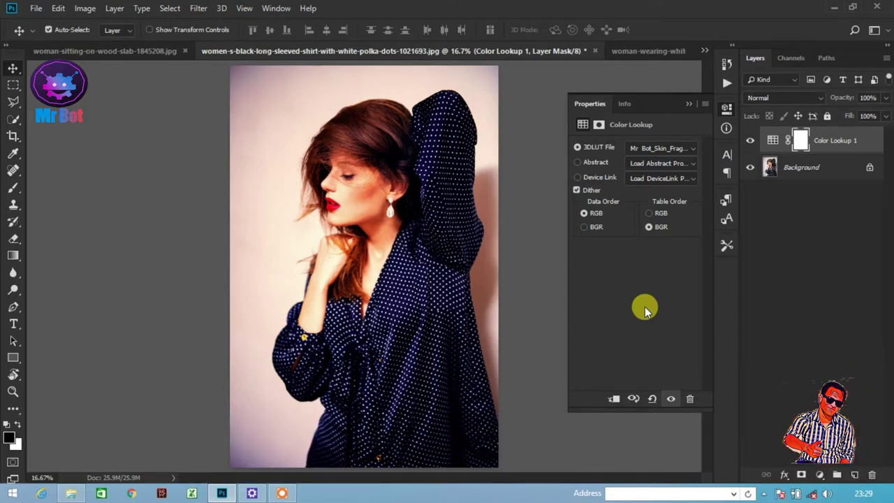
left_click(687, 102)
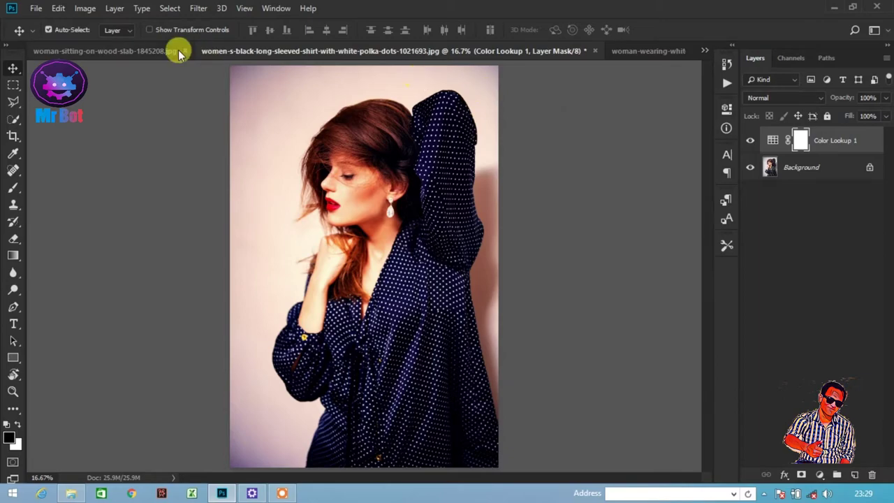
Switch to the yellow-skirt photo and fit it to the window with Ctrl+0.
left_click(149, 52)
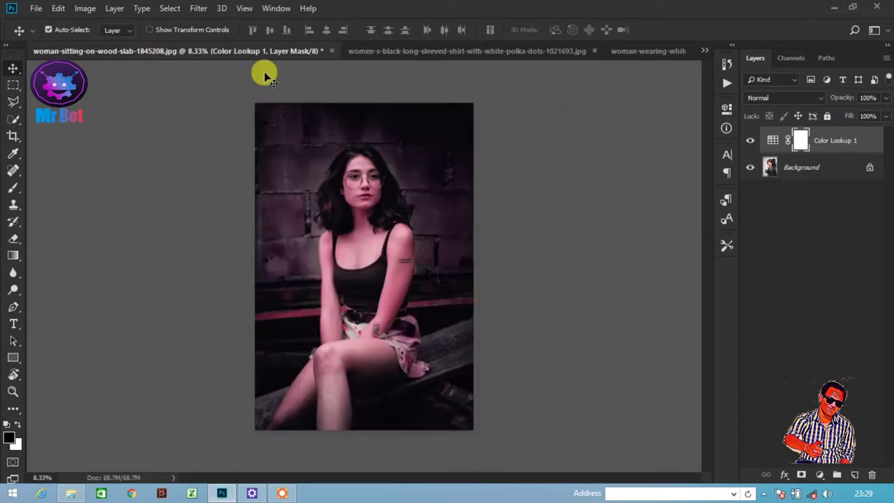
left_click(429, 58)
left_click(635, 55)
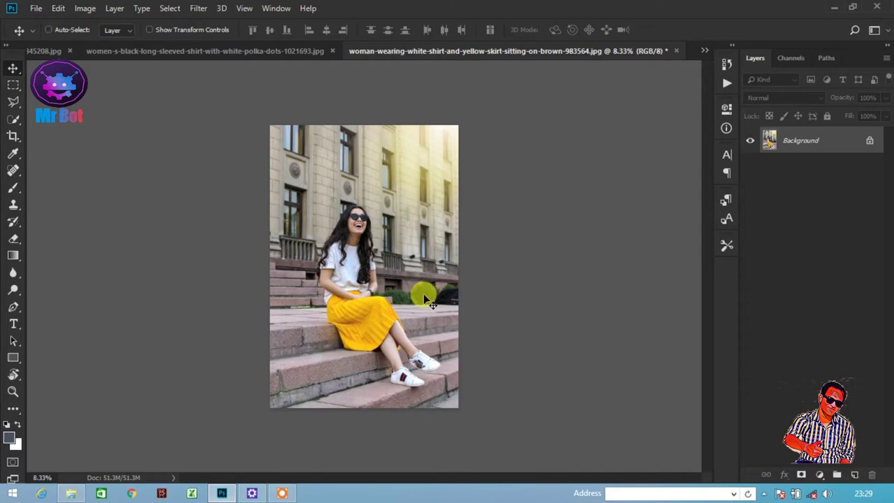
key("ctrl+0")
Add a Color Lookup adjustment layer loaded with the Mr_Bot_Atom_6633.CUBE LUT.
left_click(819, 476)
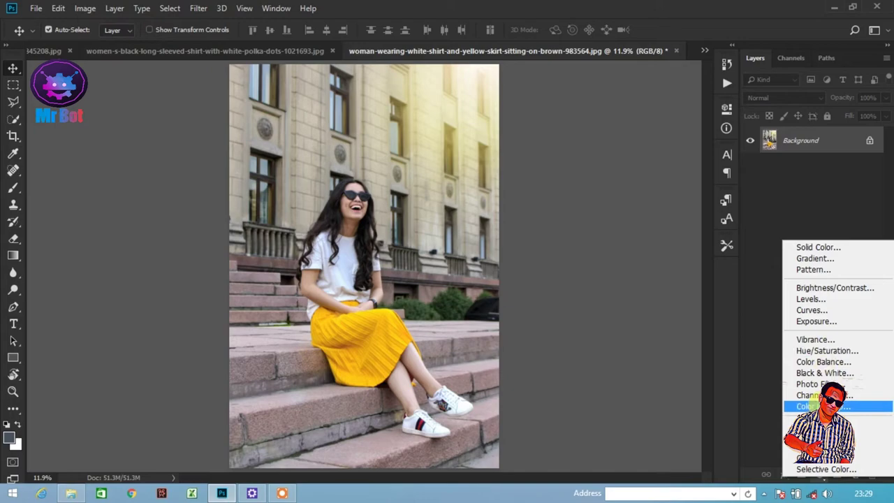
left_click(810, 406)
left_click(647, 147)
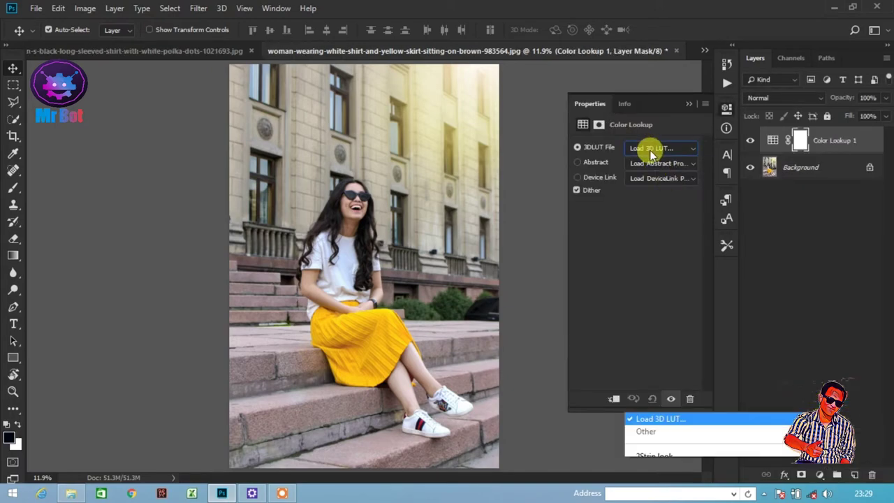
left_click(721, 9)
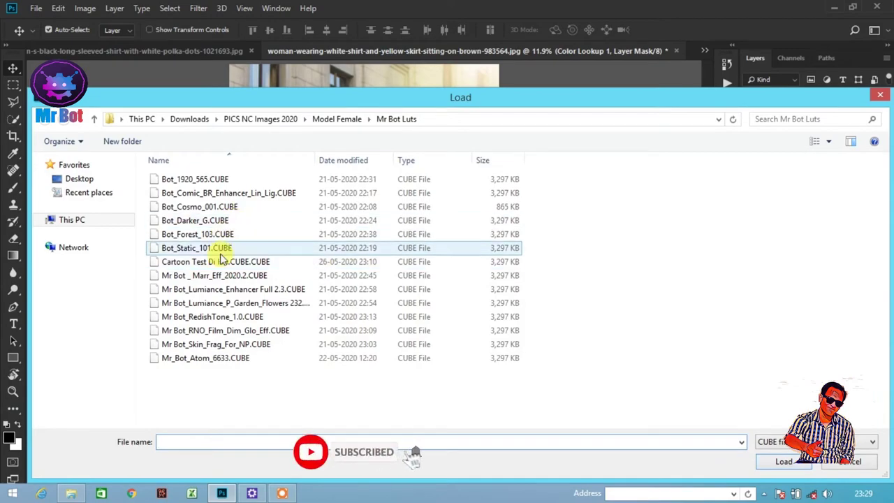
left_click(239, 360)
double_click(240, 359)
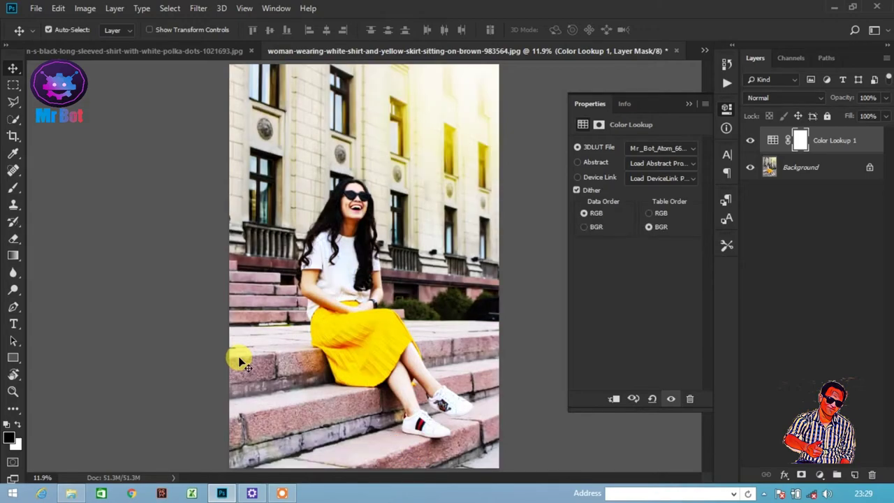
Toggle the saturated Mr_Bot_Atom grade off and on to compare with the original.
left_click(750, 140)
left_click(750, 140)
left_click(750, 140)
Swap the lookup to the Skin_Frag CUBE LUT and compare the warm grade.
left_click(672, 148)
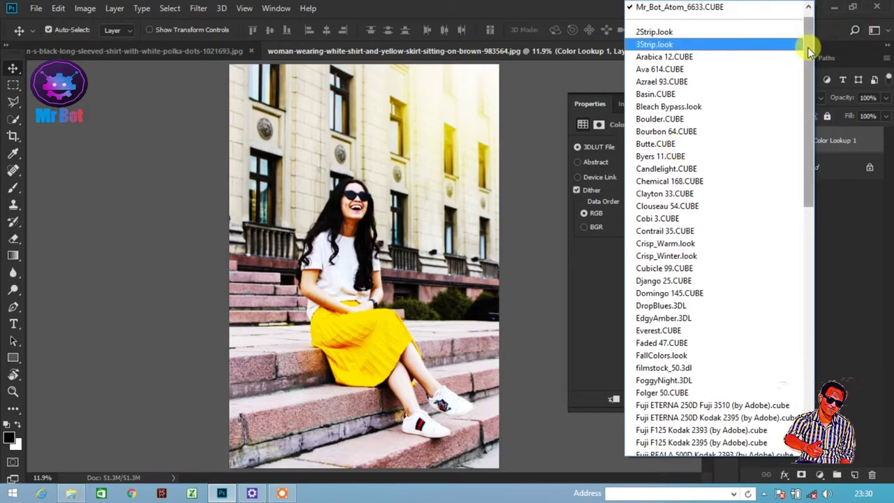
left_click(738, 8)
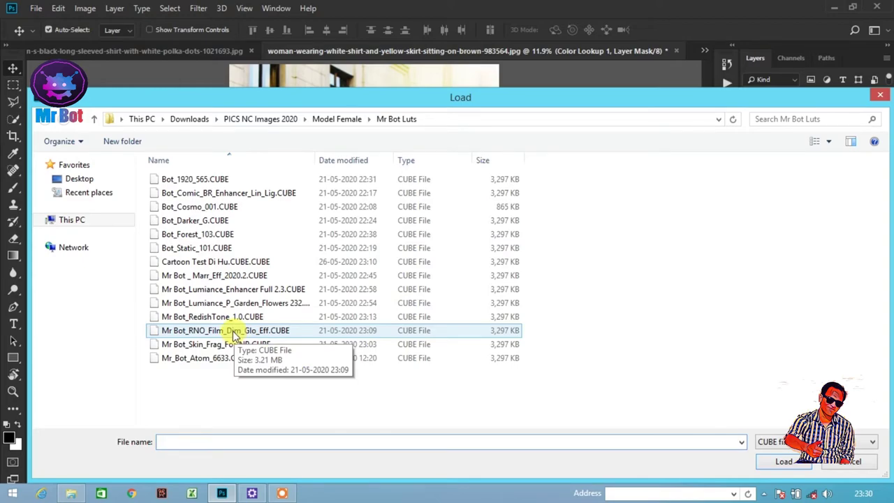
double_click(253, 344)
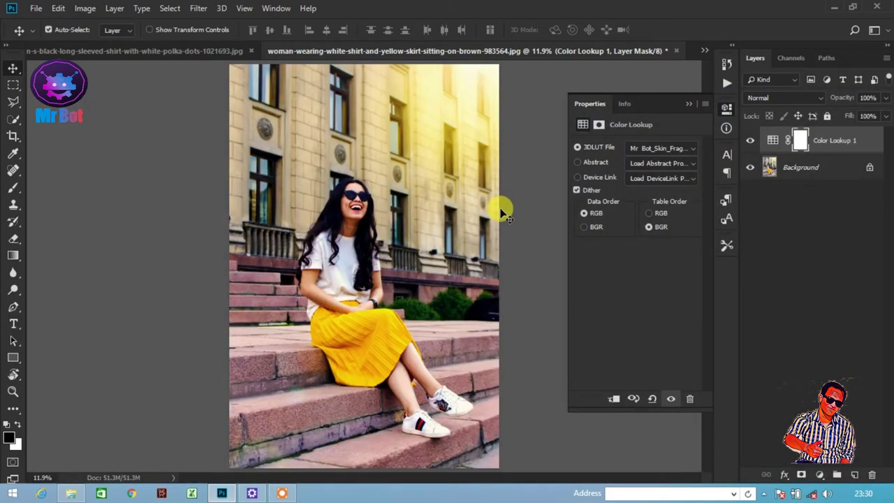
left_click(750, 140)
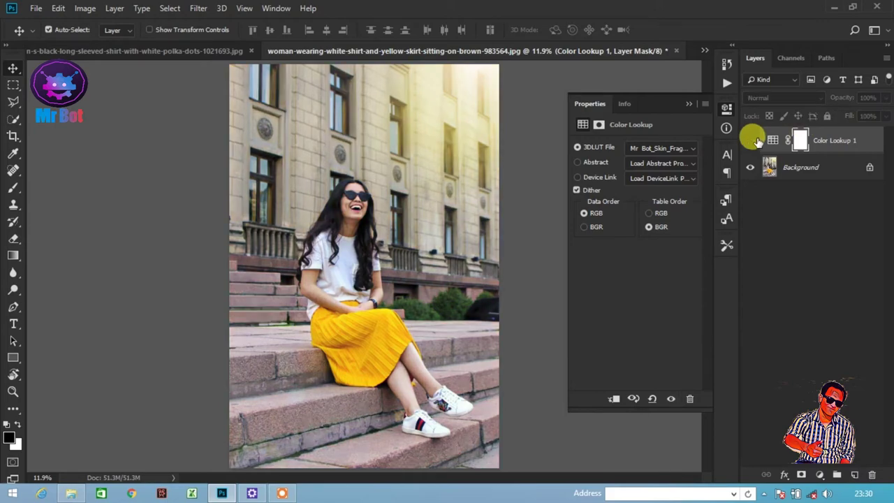
left_click(750, 141)
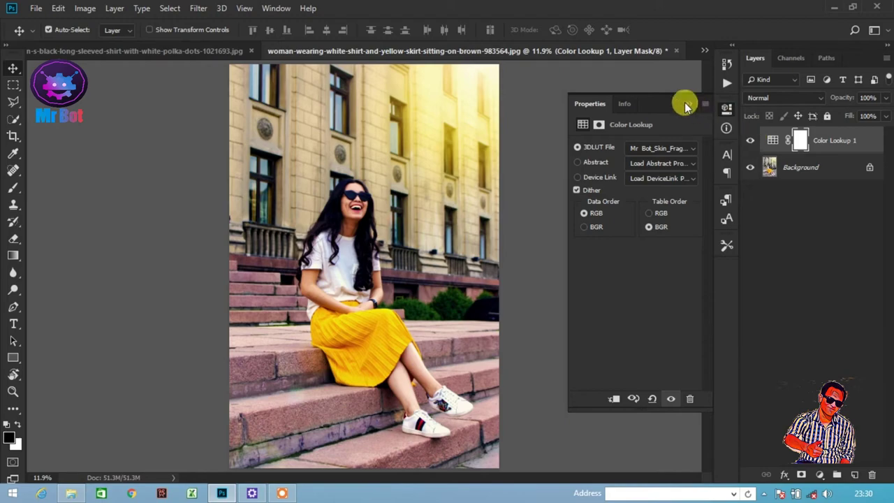
Close the Color Lookup properties and compare the wood-slab photo's pink grade on and off.
left_click(687, 104)
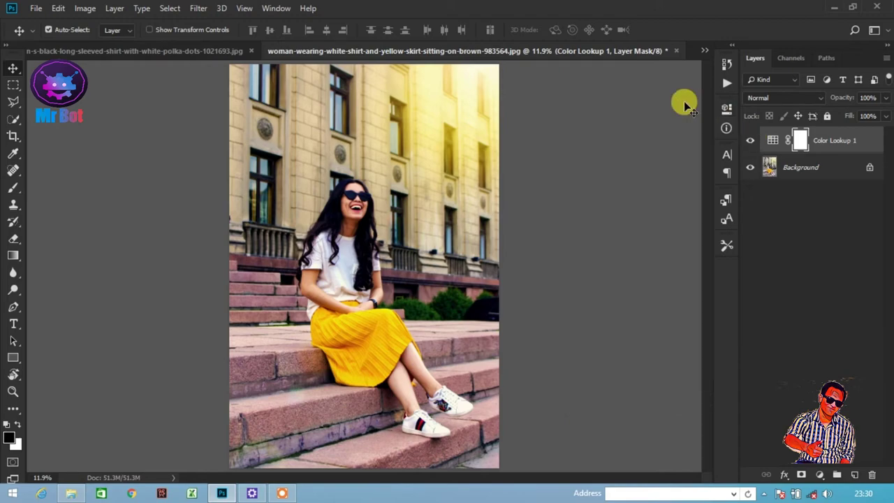
left_click(142, 51)
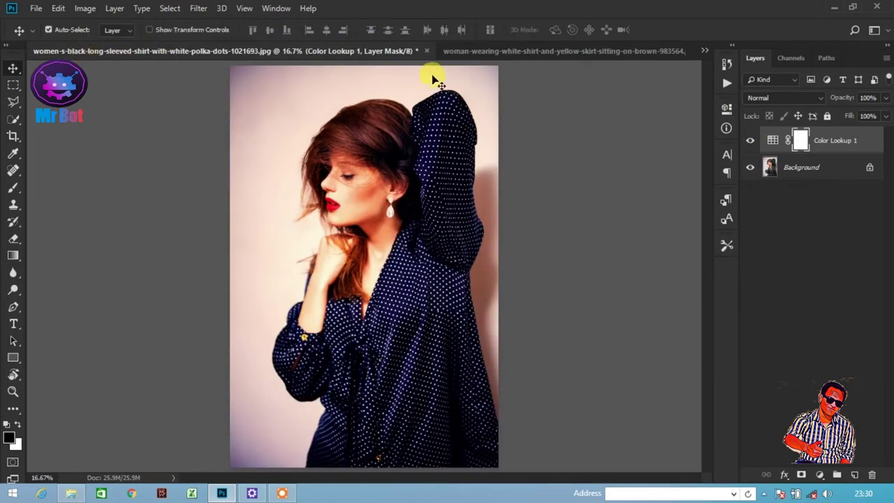
left_click(704, 53)
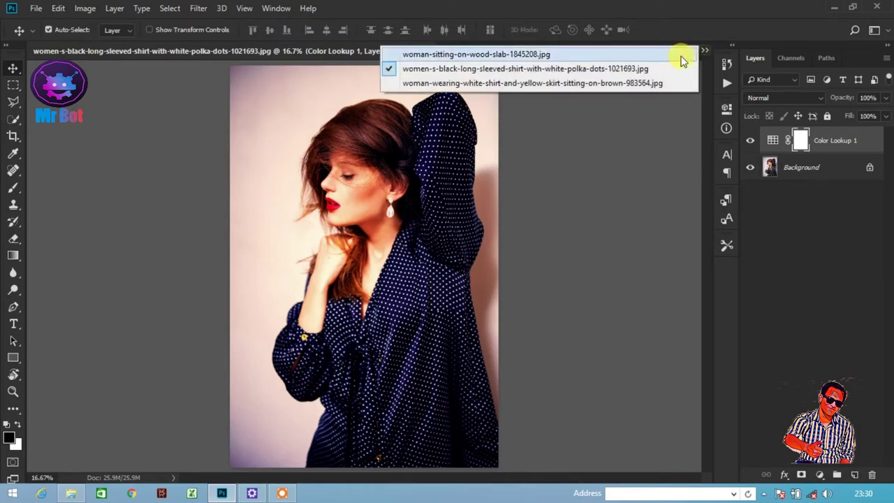
left_click(672, 54)
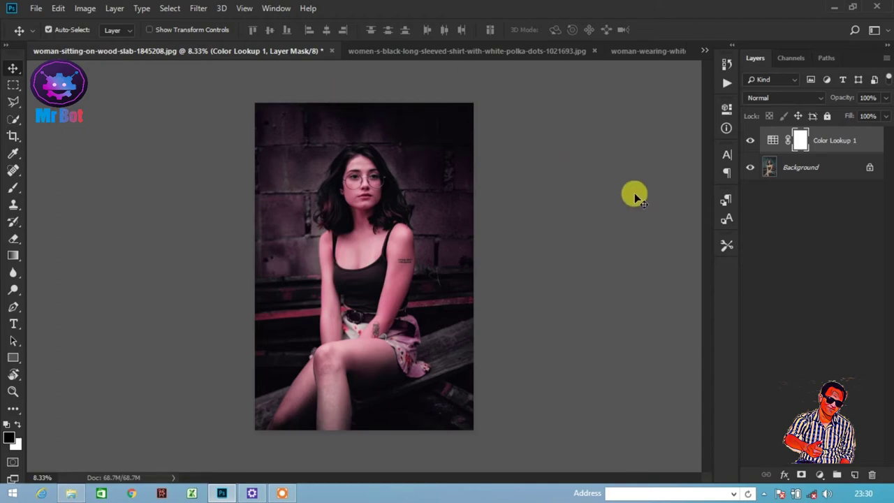
left_click(750, 140)
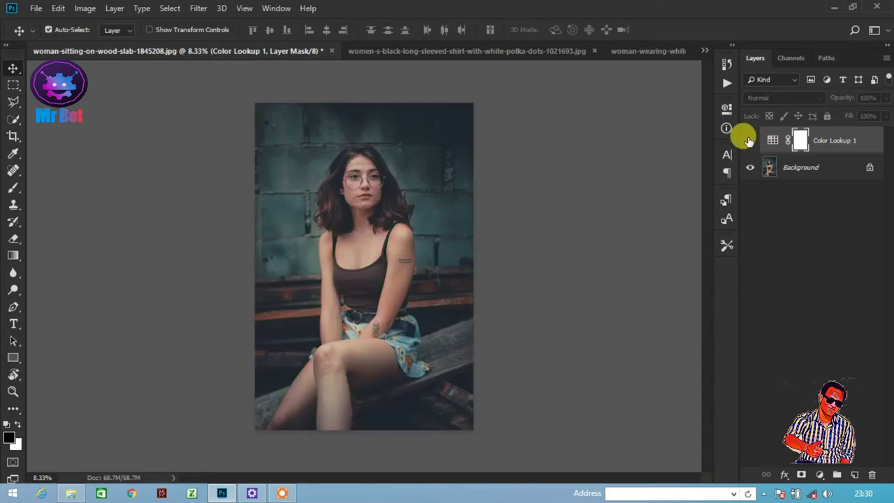
left_click(749, 140)
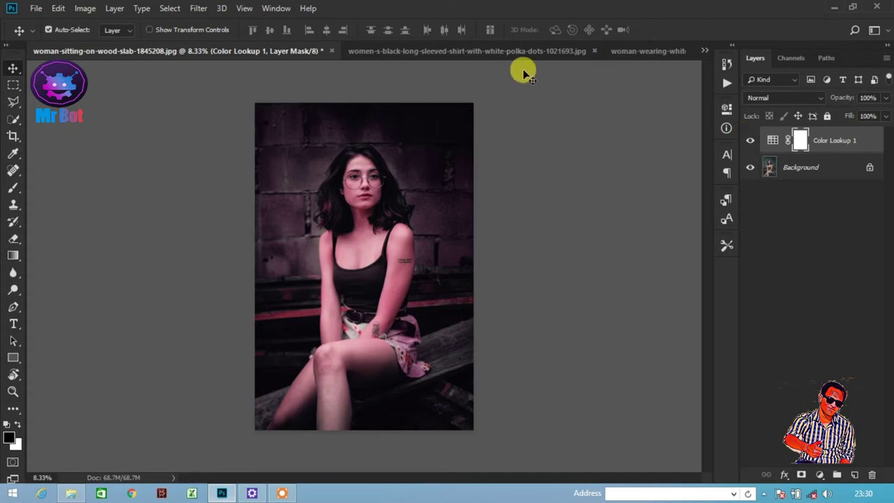
Compare the warm grades on the polka-dot and steps photos against their originals.
left_click(449, 50)
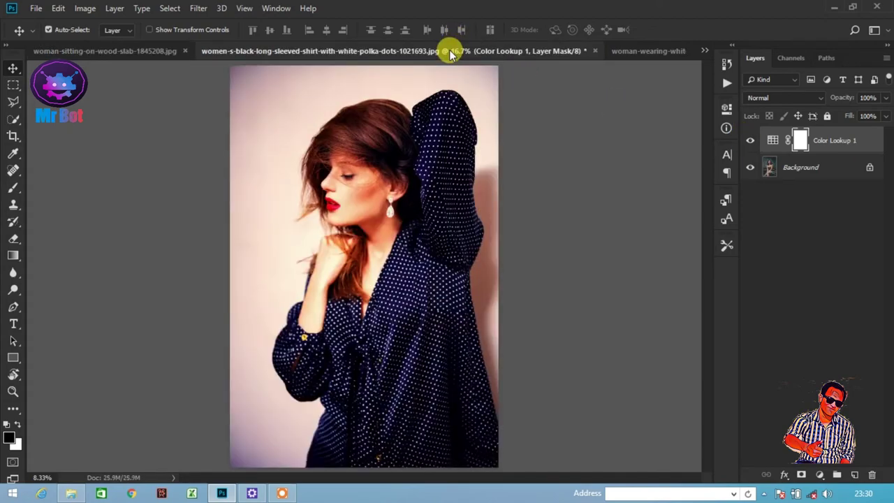
left_click(750, 140)
left_click(750, 141)
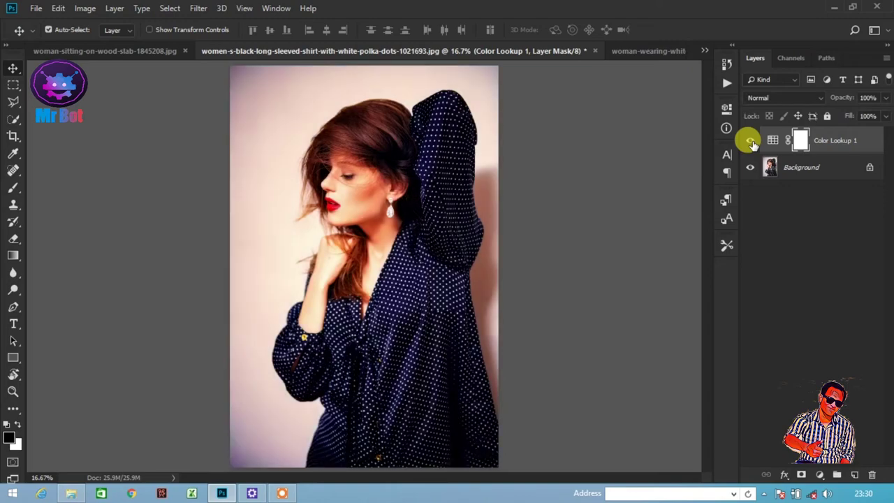
left_click(632, 52)
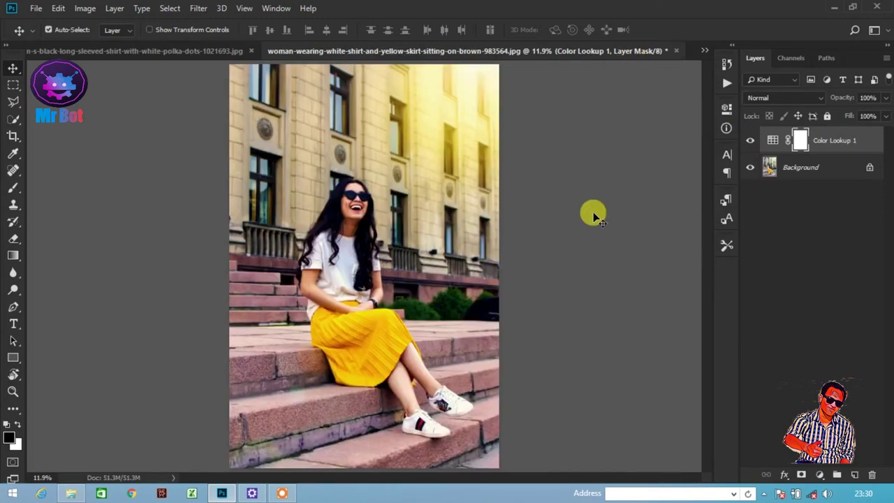
left_click(749, 140)
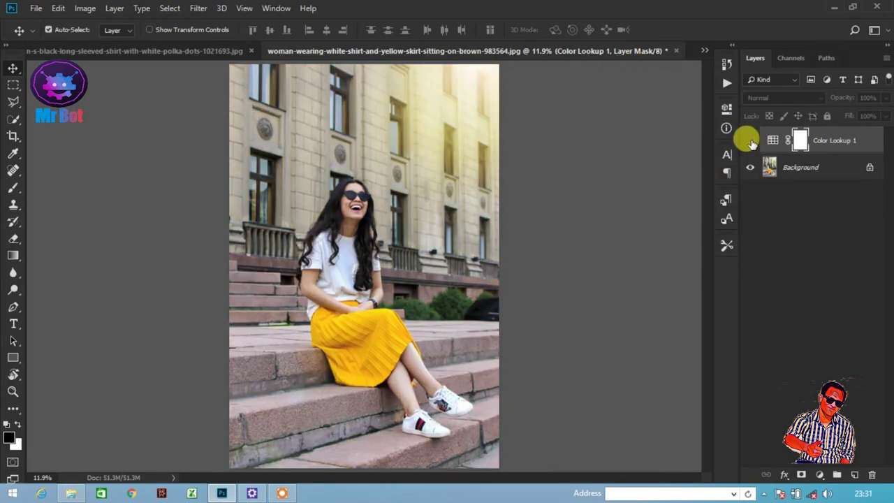
left_click(750, 140)
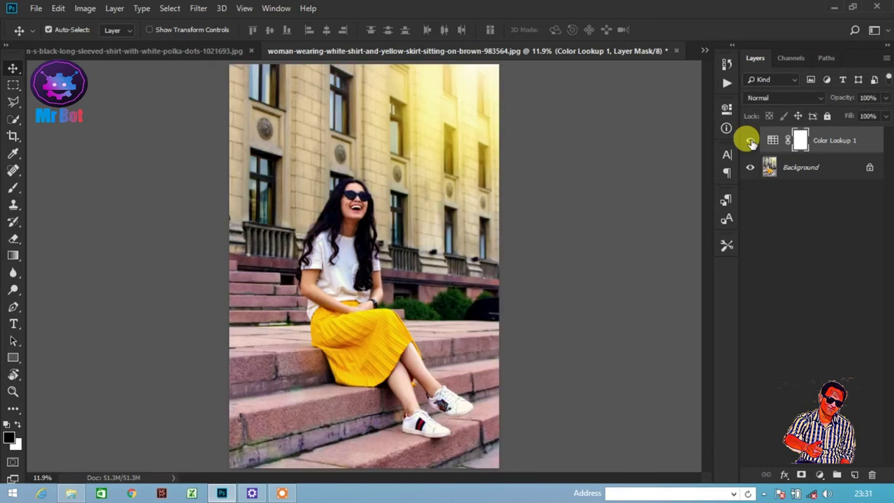